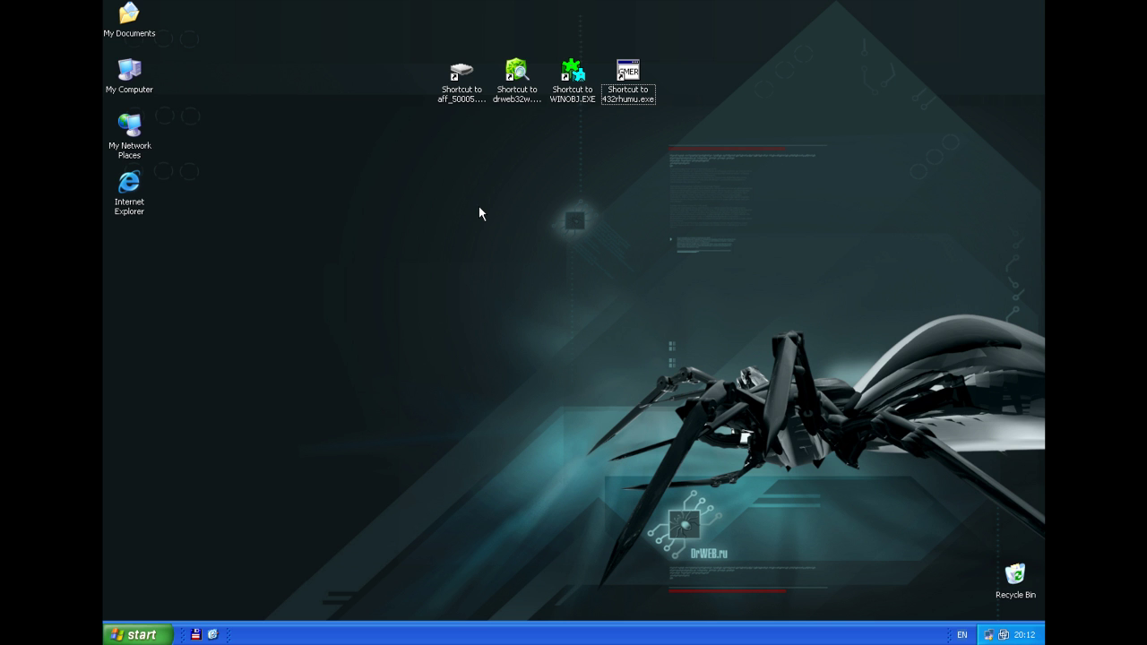
- Launch WinObj and scroll the root object namespace listing to its end
click(561, 104)
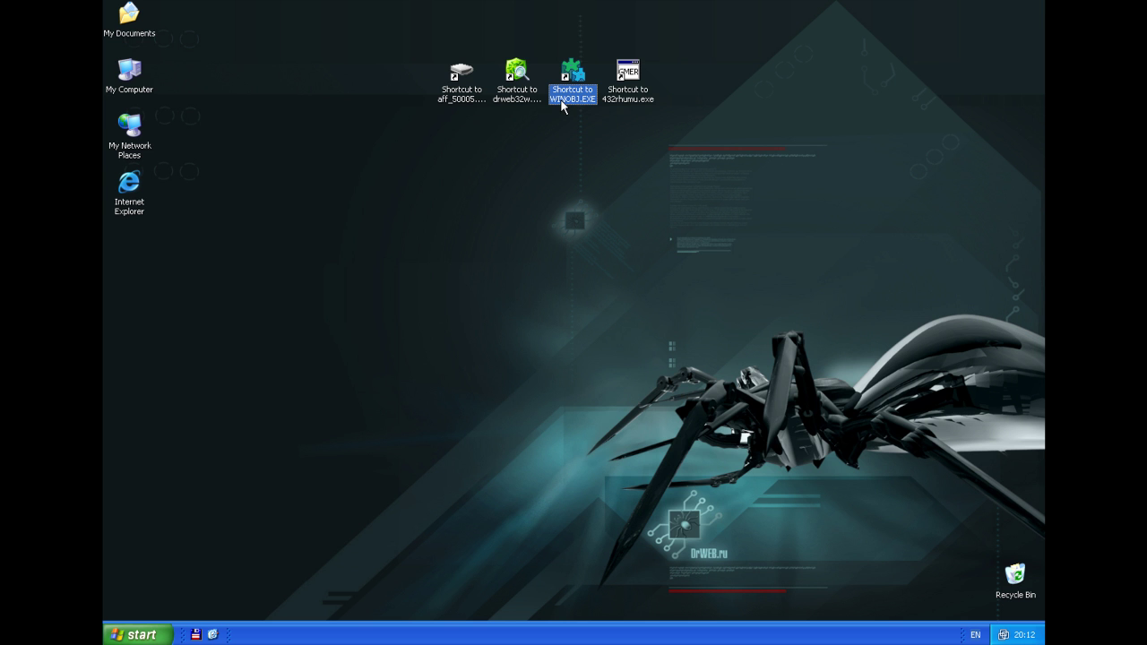
double_click(562, 105)
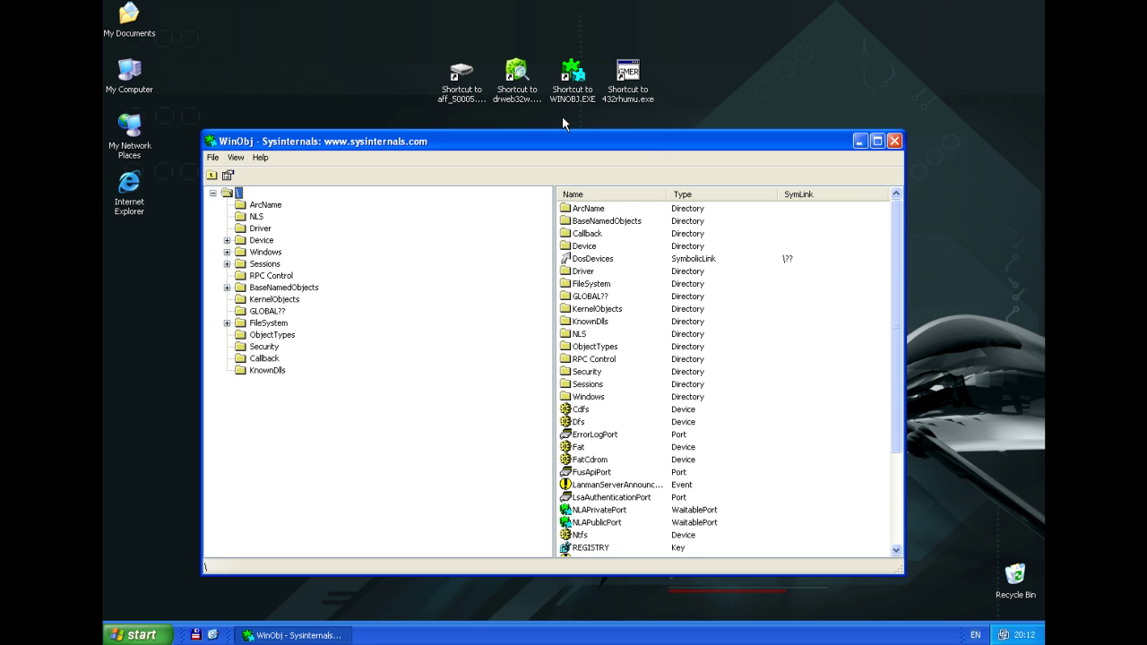
drag(894, 439, 894, 530)
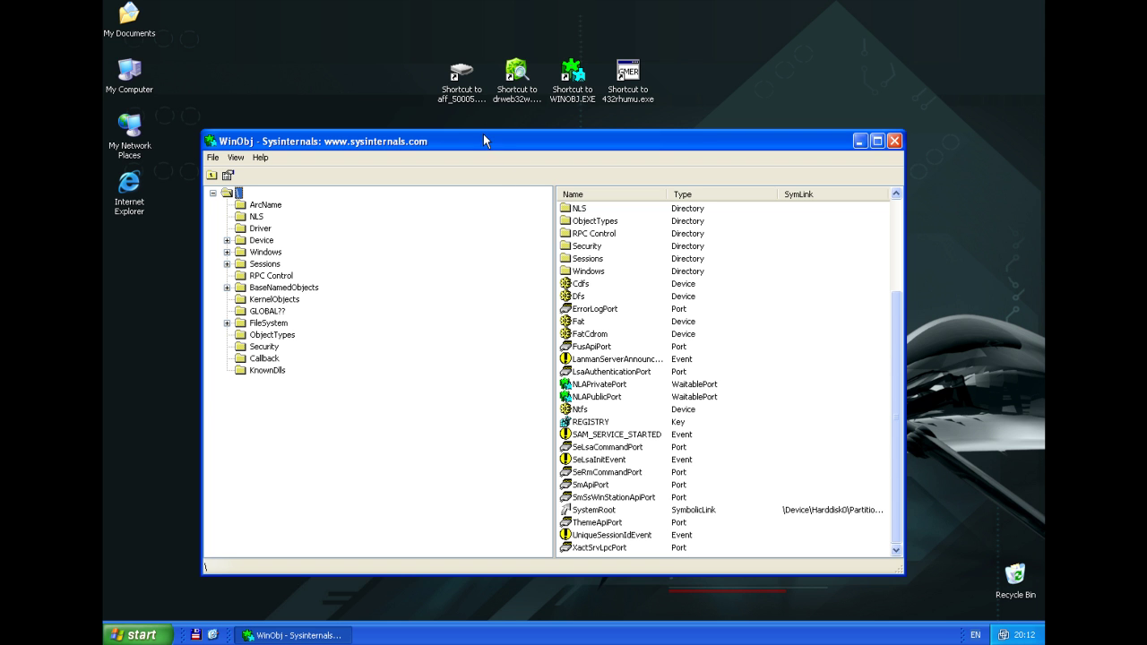
- Refresh WinObj's root list, select the final GUID-named event, and launch GMER
click(461, 97)
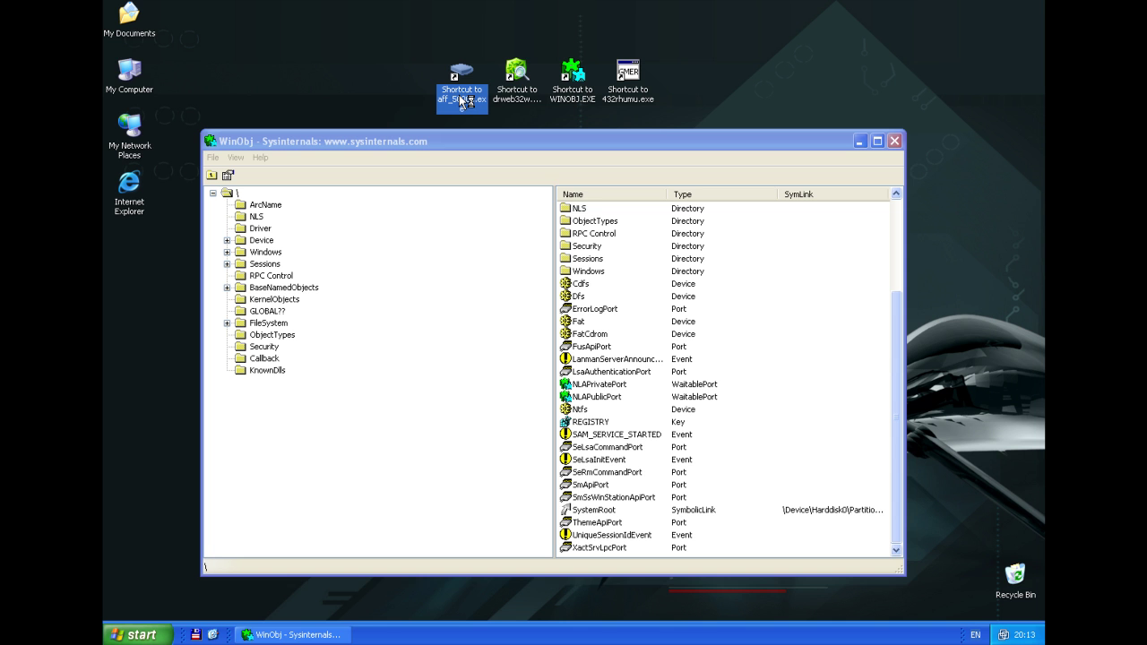
click(236, 158)
click(237, 185)
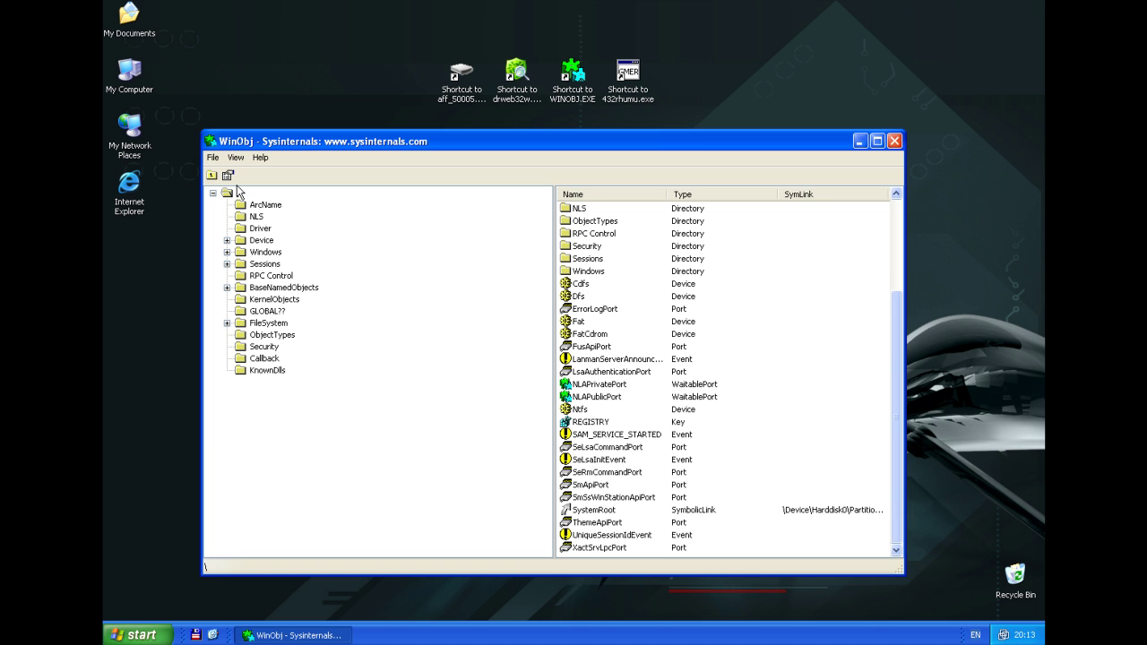
drag(901, 425, 900, 435)
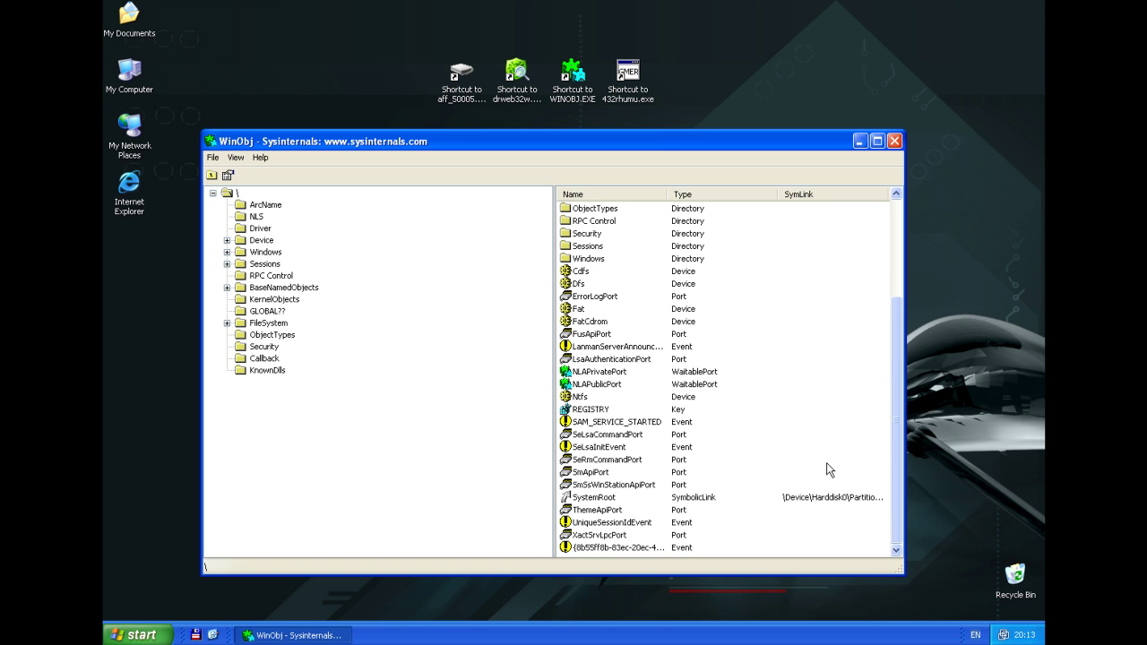
click(659, 548)
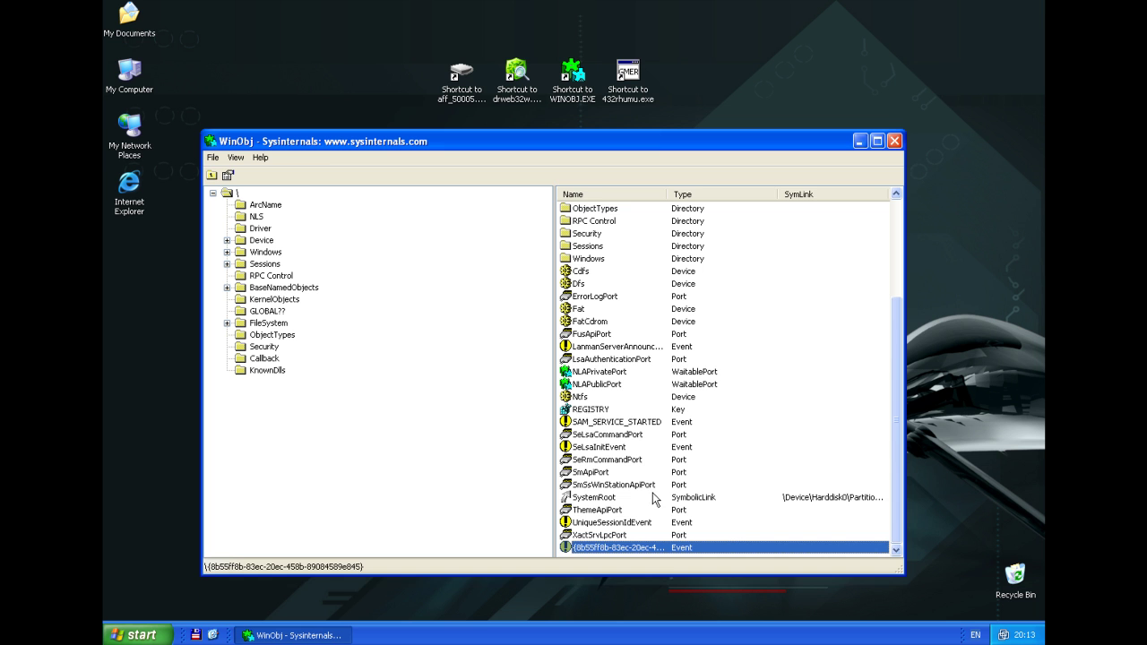
click(624, 100)
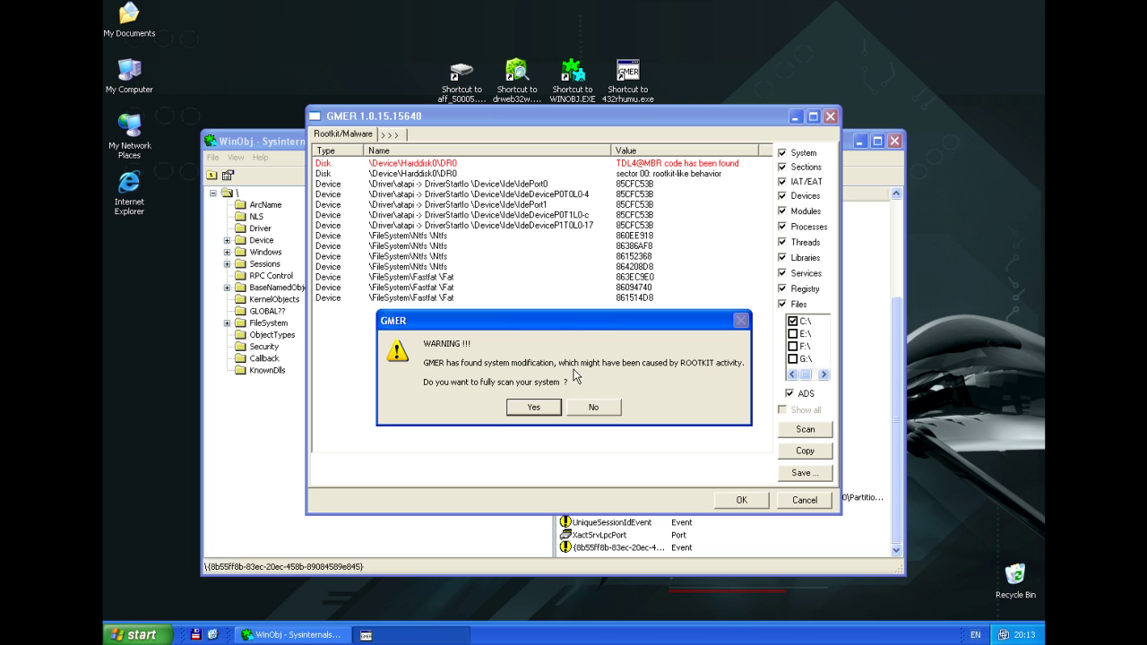
- Decline GMER's full-scan offer and launch Dr.Web Scanner from the drweb32w shortcut
click(583, 405)
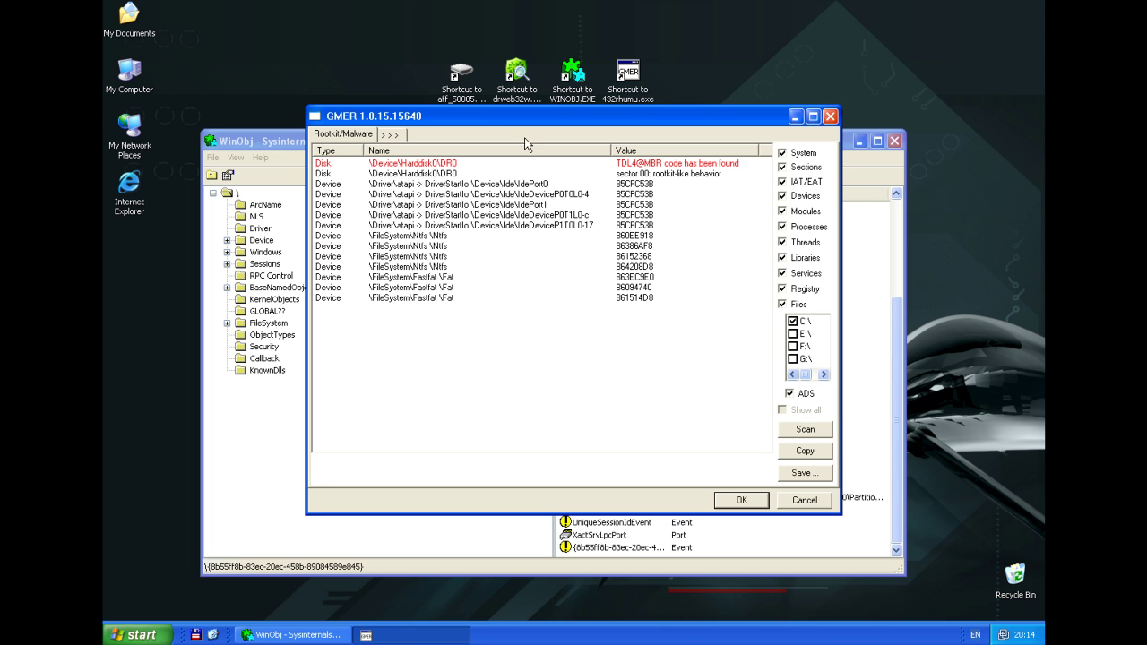
double_click(515, 83)
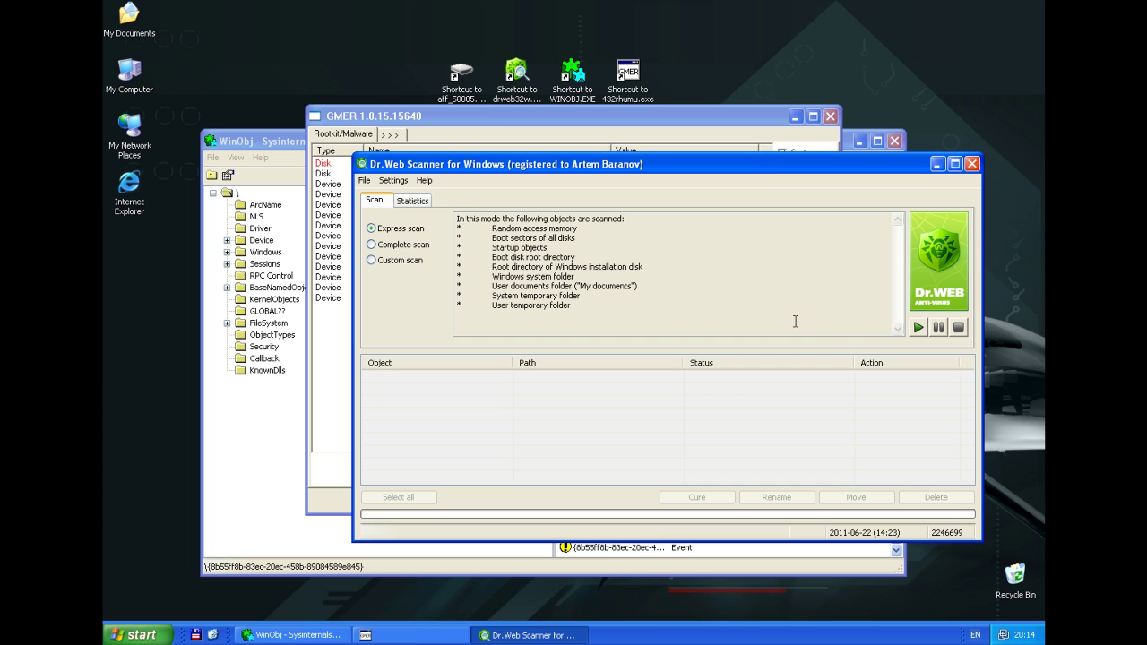
- Start Dr.Web's express scan and widen the Object column to read the findings
click(916, 330)
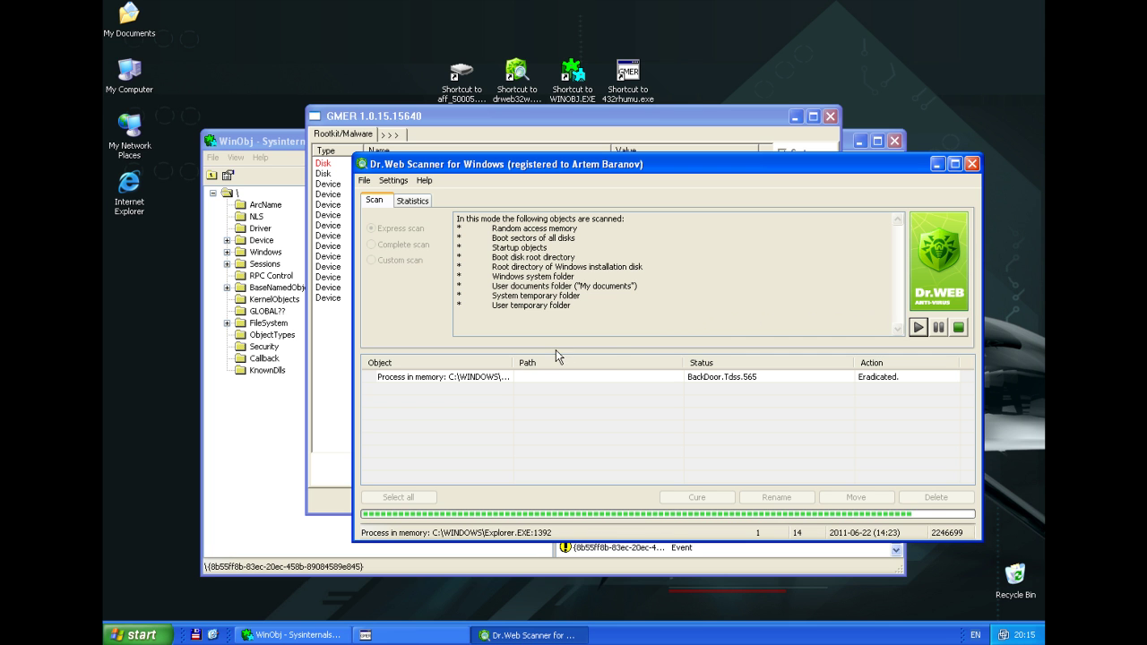
drag(514, 363, 619, 360)
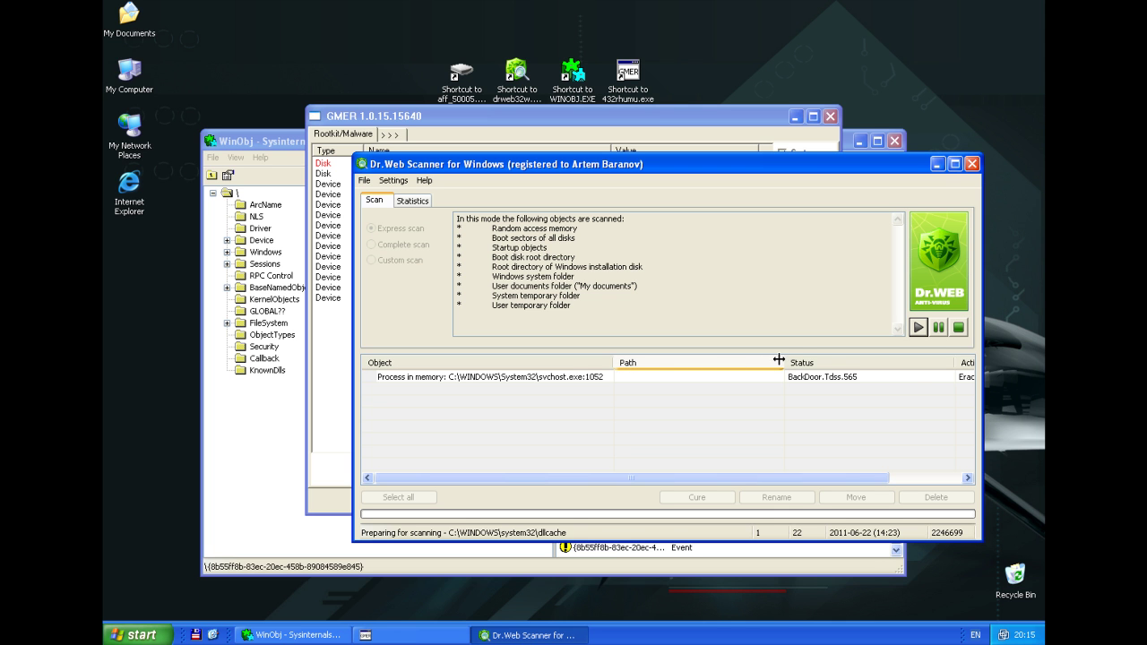
- Narrow the Path column, select the infected Master Boot Record HDD1 entry, and stop the scan
drag(779, 360, 697, 359)
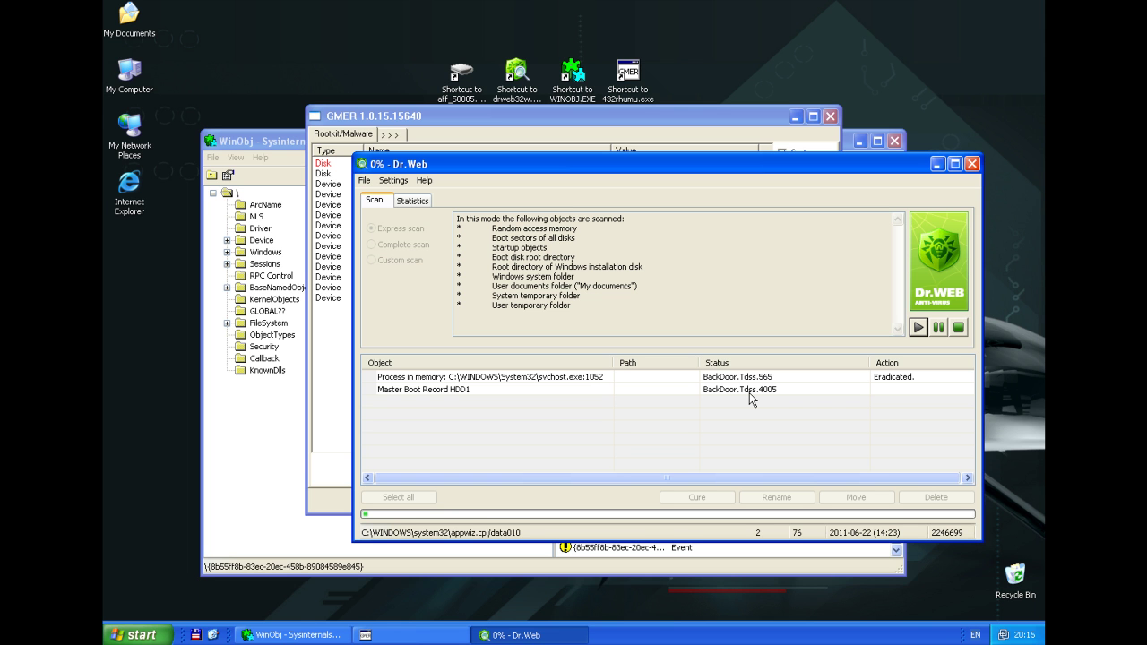
click(789, 392)
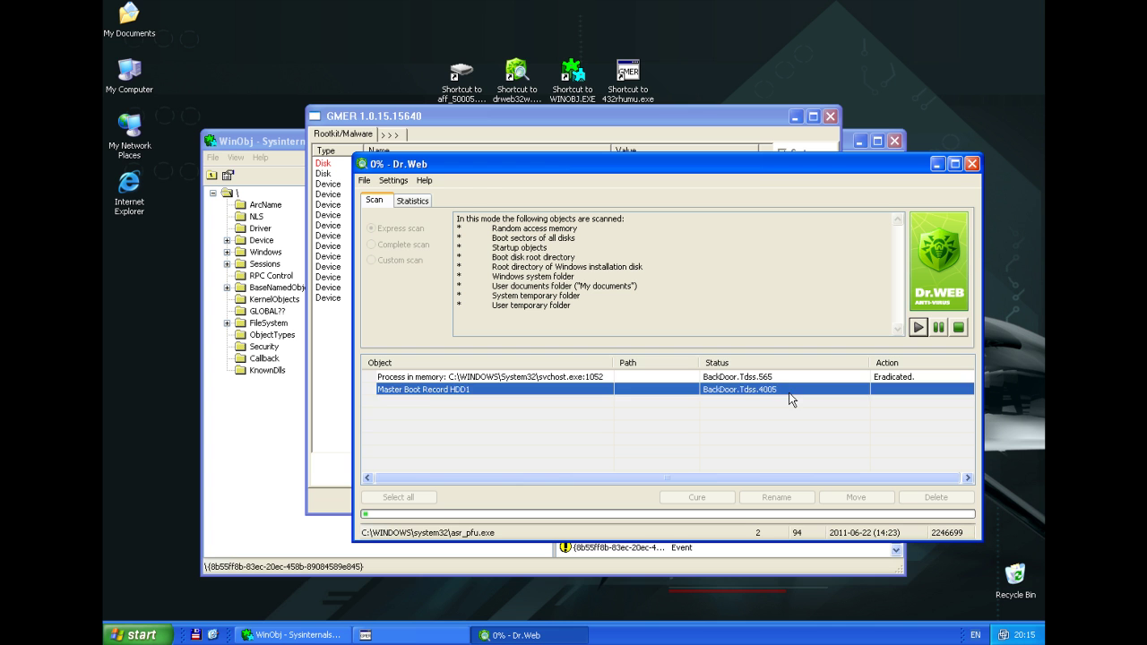
click(957, 328)
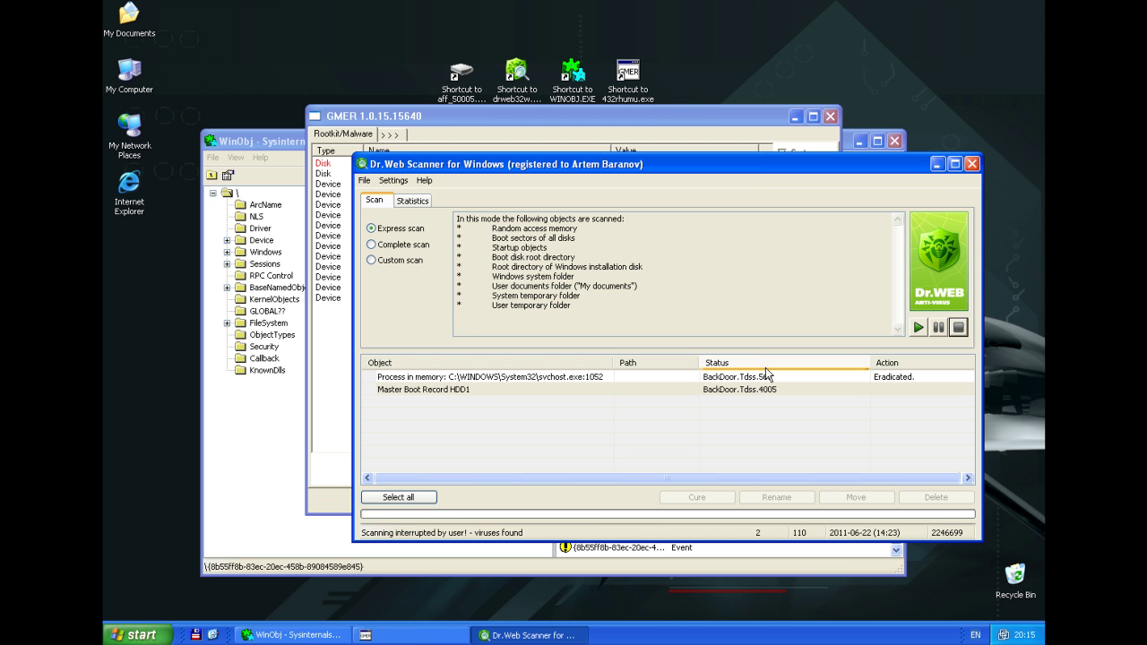
- Cure BackDoor.Tdss.4005 in Master Boot Record HDD1, accepting the required restart
right_click(697, 393)
mouse_move(737, 394)
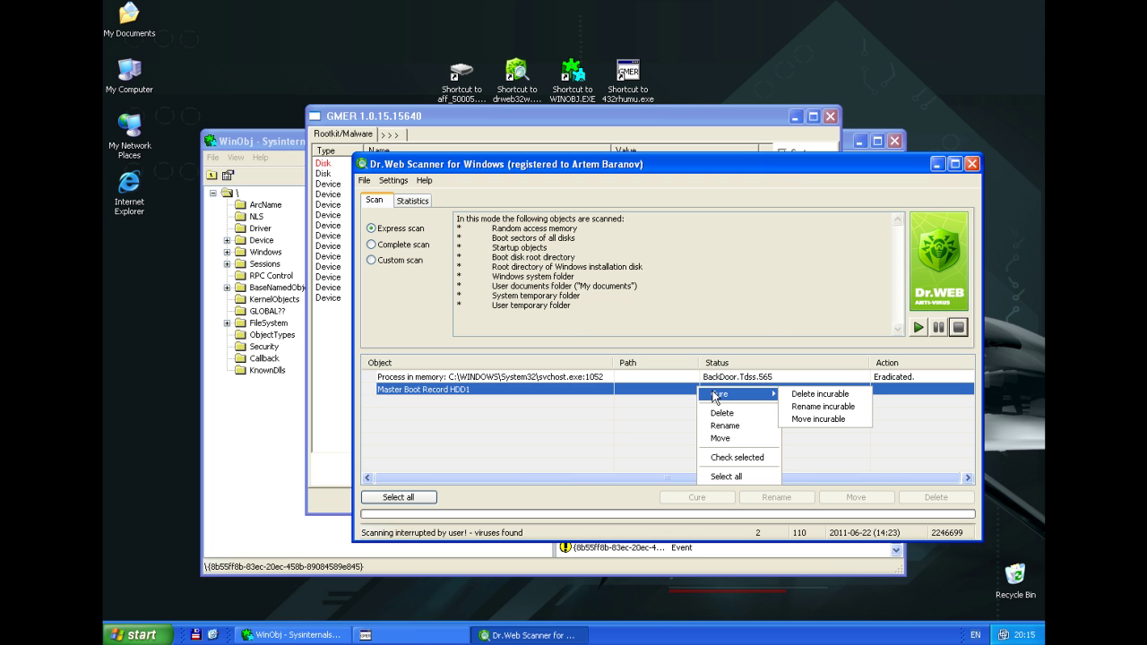
click(784, 394)
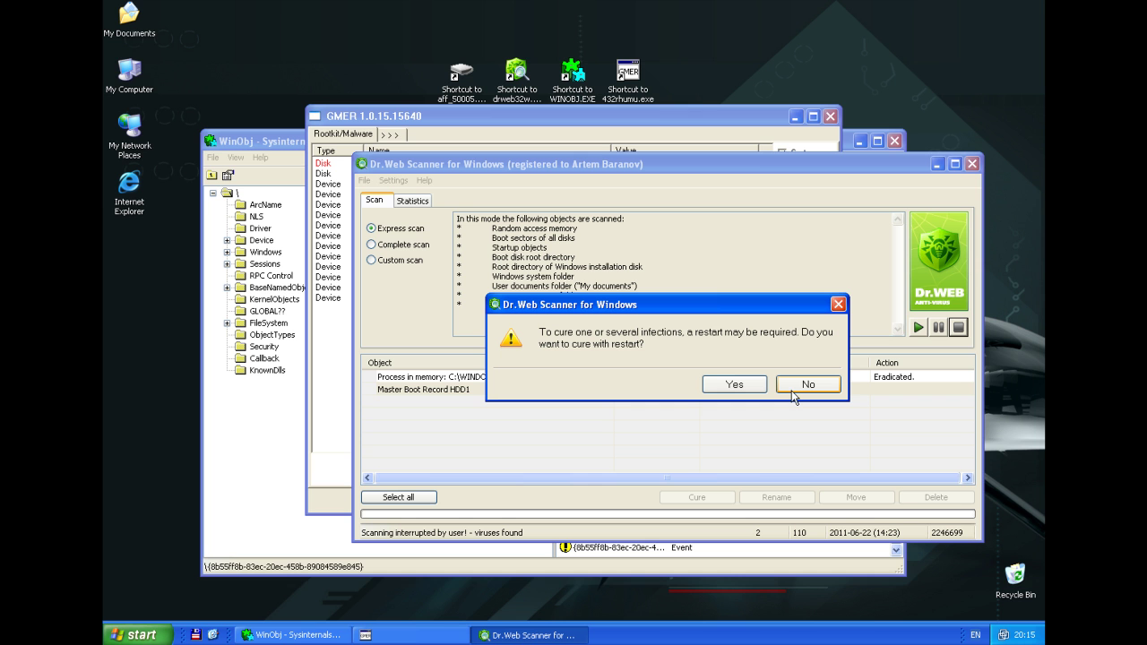
click(737, 386)
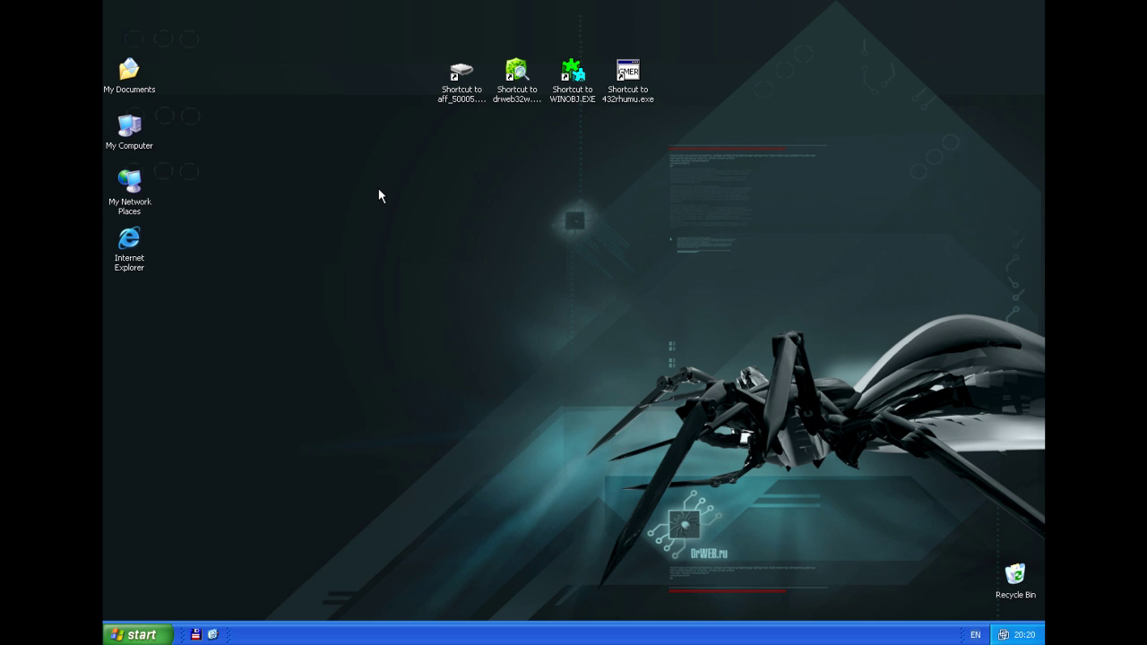
- Reopen WinObj after the reboot and confirm the root list ends at XactSrvLpcPort
double_click(571, 73)
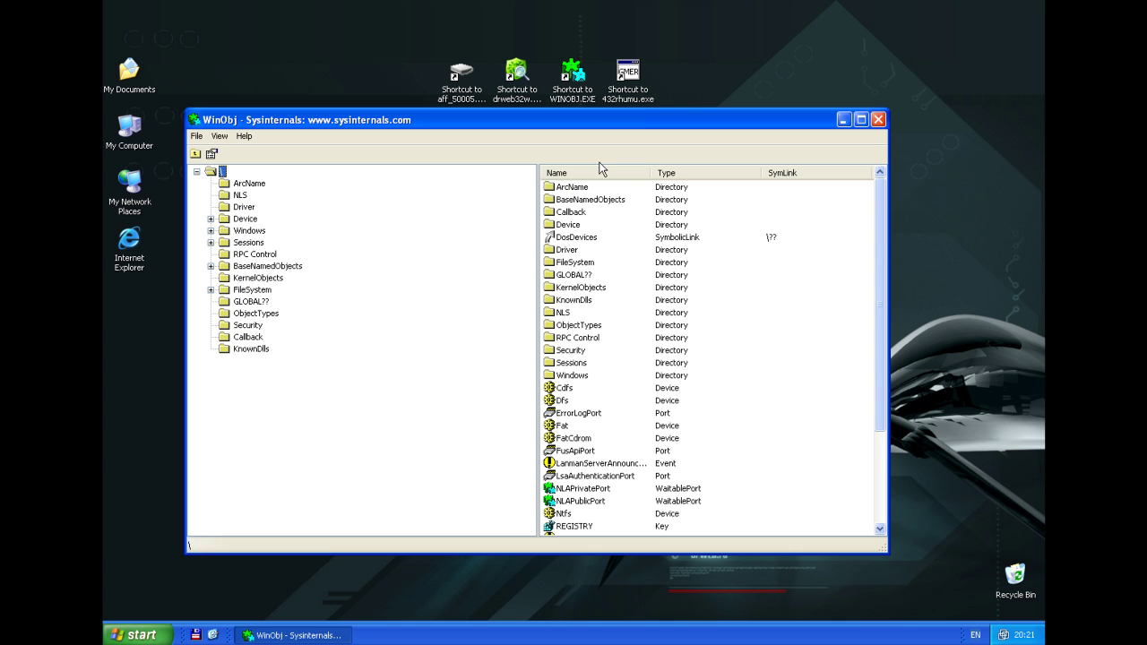
mouse_move(880, 388)
mouse_down()
mouse_move(881, 480)
mouse_move(869, 494)
mouse_up()
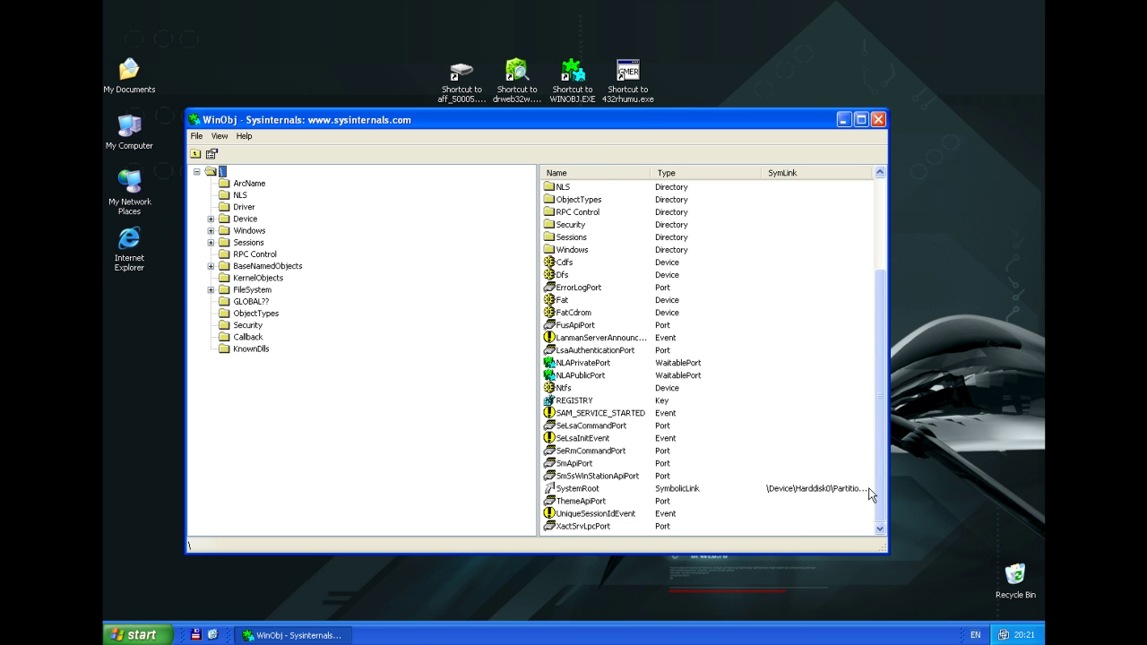
- Relaunch GMER from the 432rhumu.exe shortcut to rescan for rootkits
double_click(626, 99)
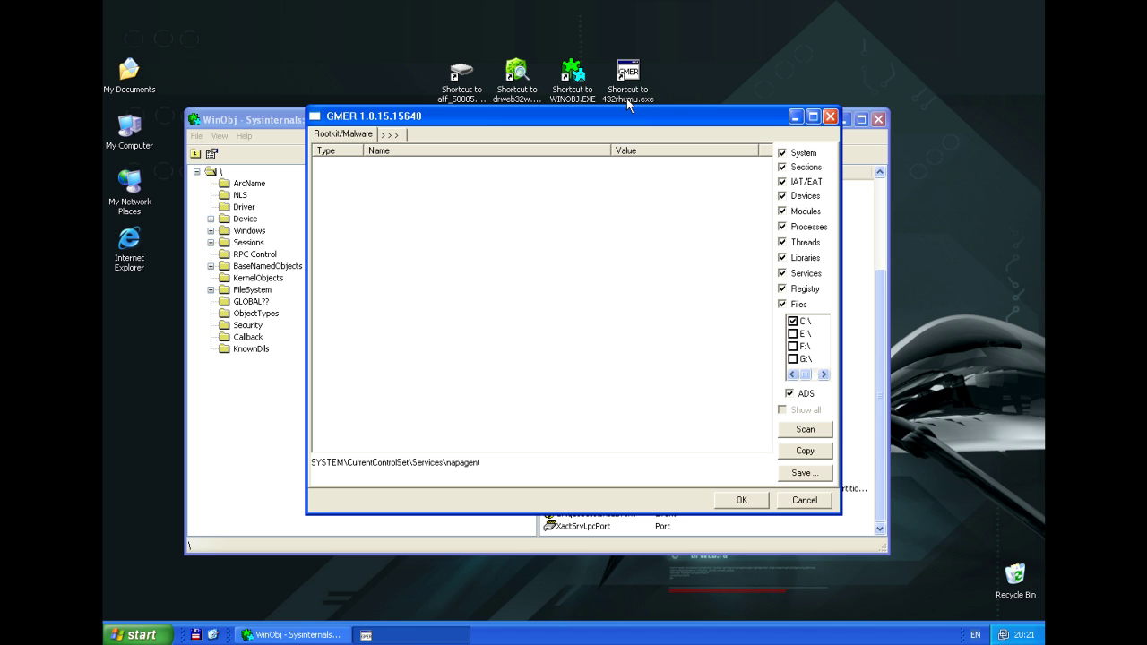